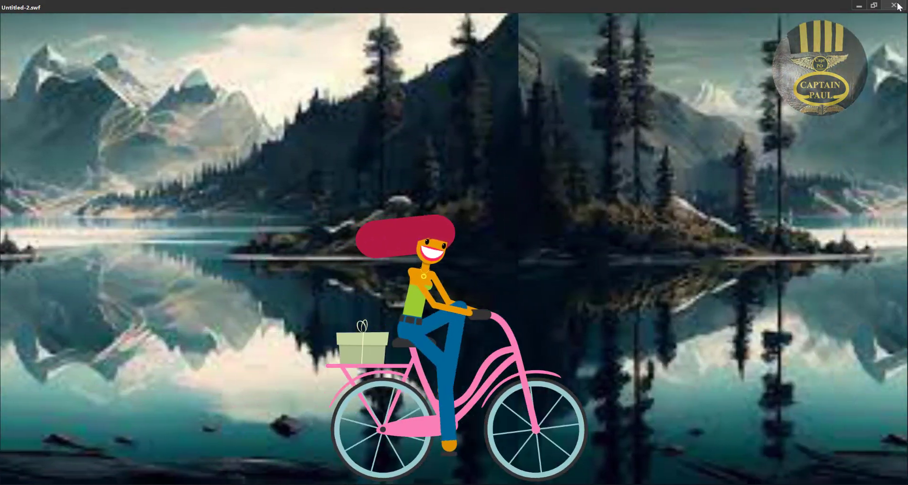
Step: Close the SWF preview and create Untitled-3 from the Character Animation HD 1280×720 preset
left_click(893, 6)
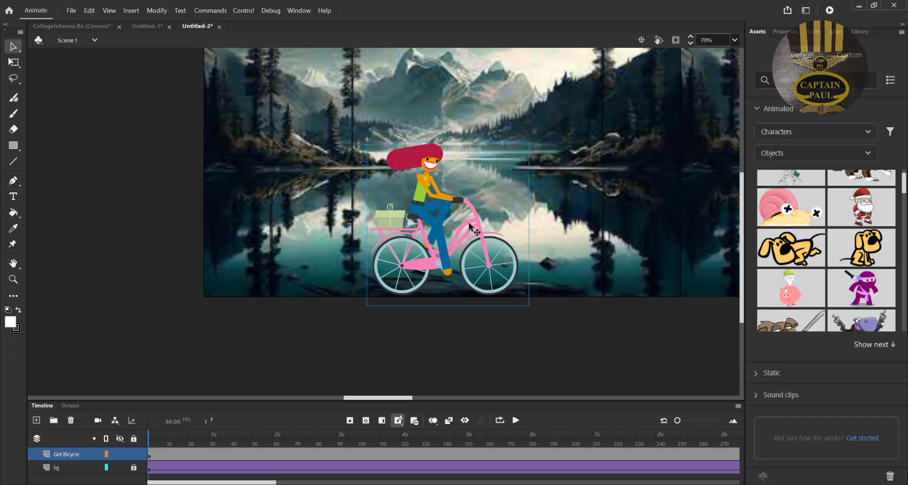
left_click(140, 132)
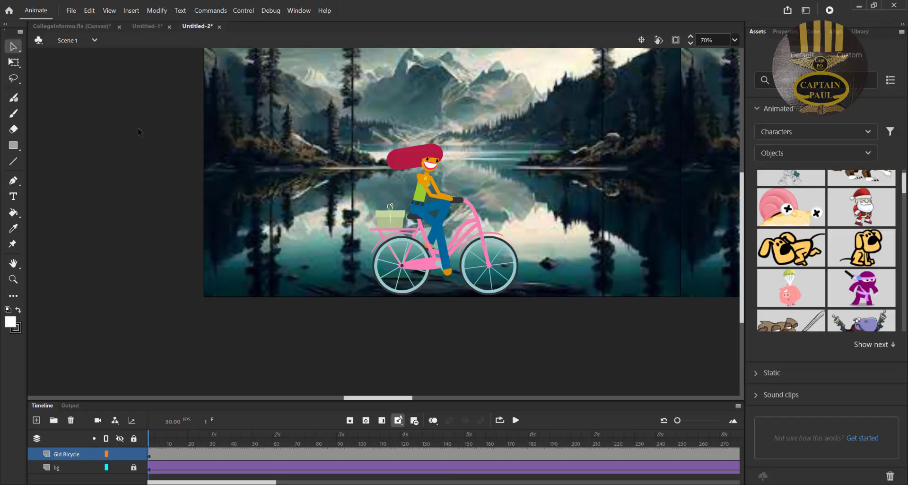
left_click(74, 16)
key("Escape")
key("ctrl+n")
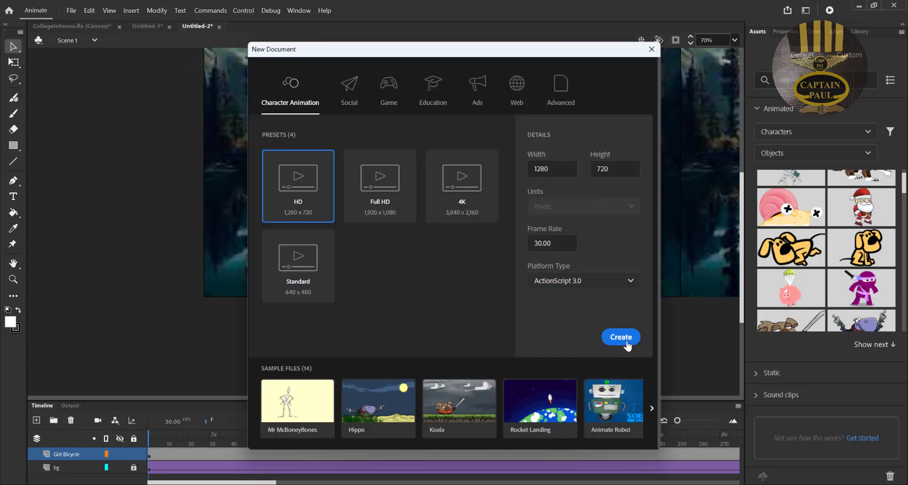
left_click(627, 346)
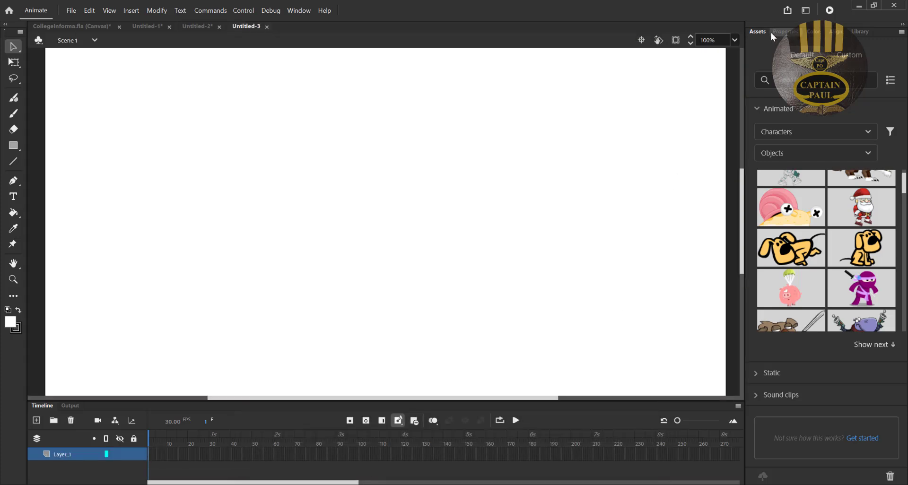
Step: Cycle through the Library, Align, Color, Properties and Assets panels, ending on the empty Library
left_click(861, 35)
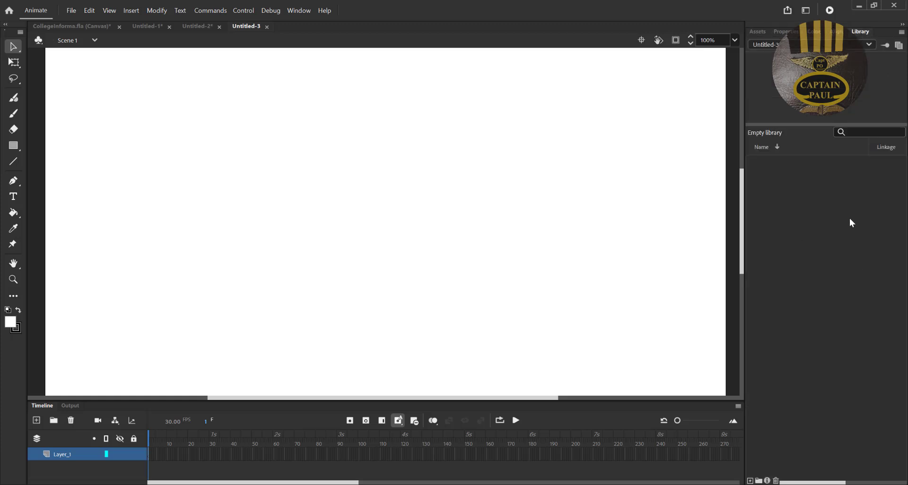
left_click(835, 34)
left_click(813, 33)
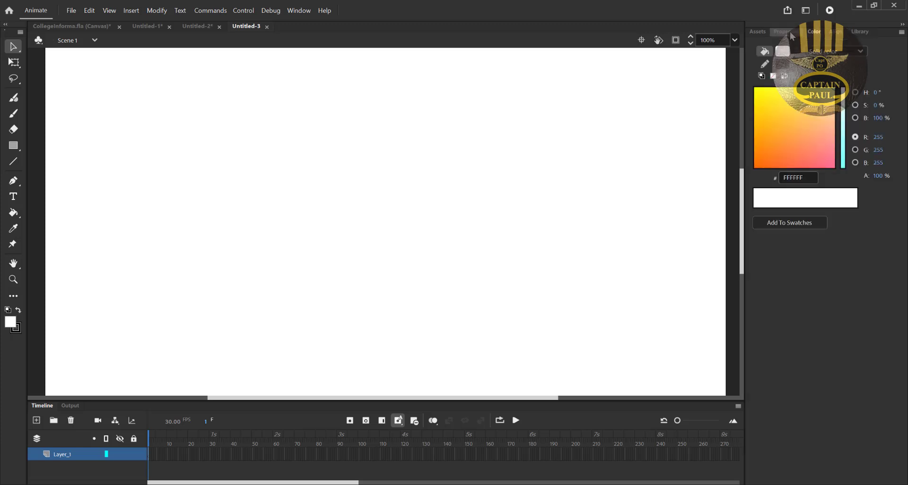
left_click(781, 34)
left_click(757, 32)
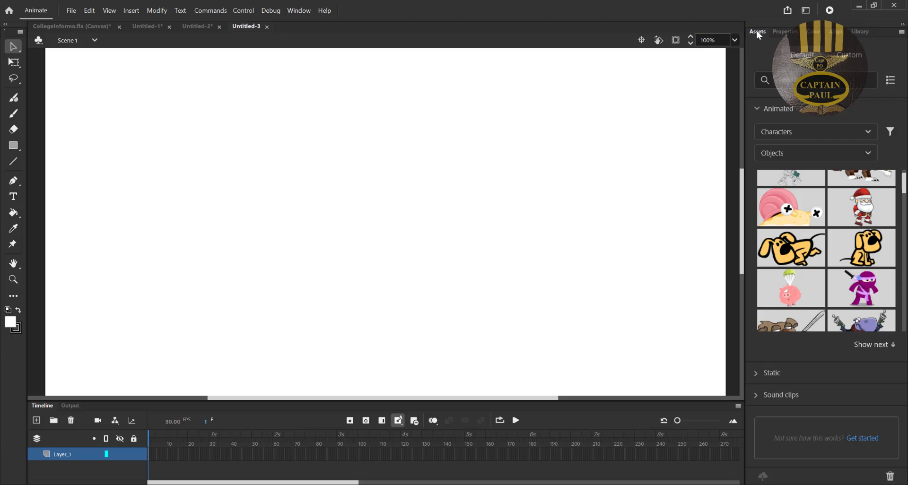
left_click(783, 33)
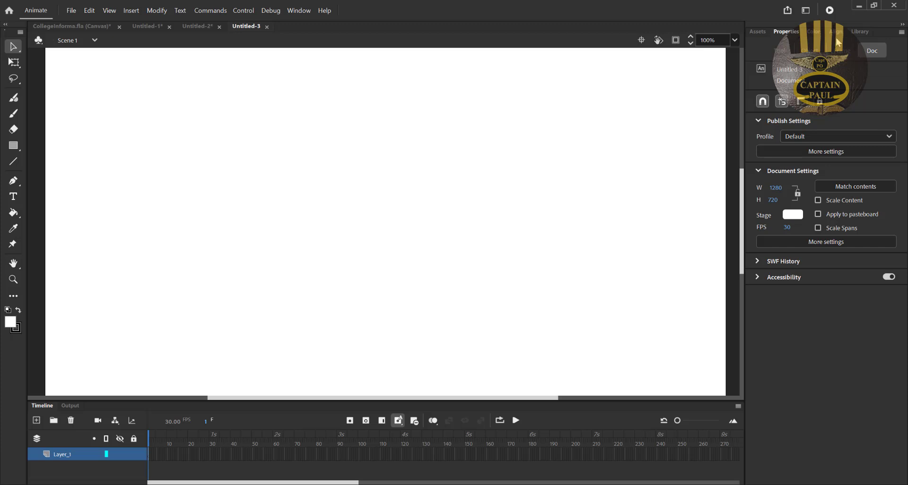
left_click(836, 33)
left_click(857, 34)
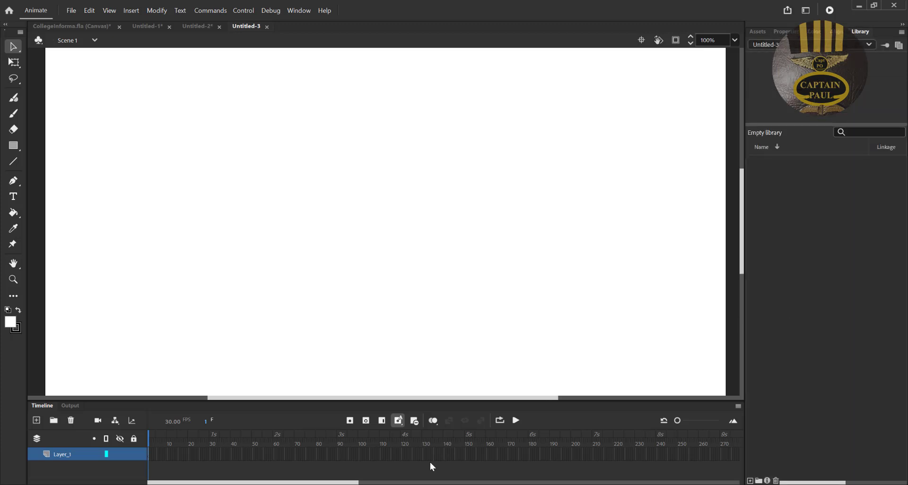
Step: Switch to File Explorer, move it aside, and drag download33 from the Desktop into the Library
key("alt+Tab")
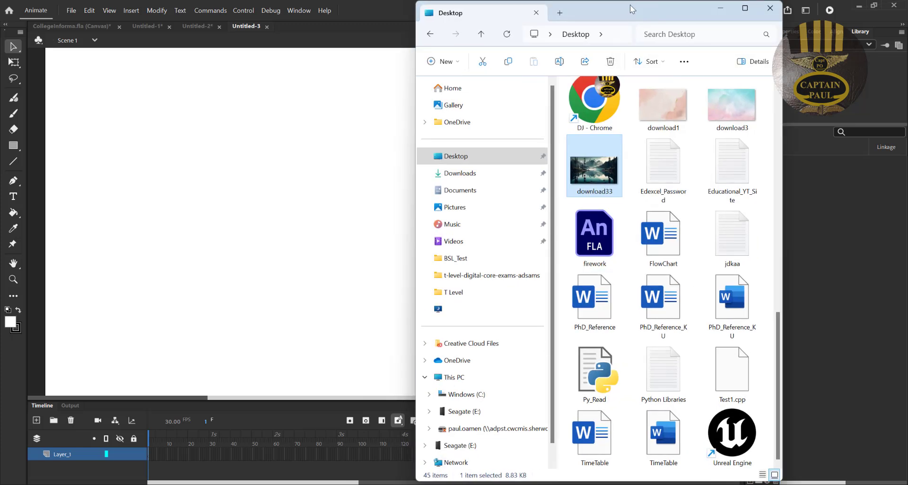
left_click_drag(575, 17, 376, 19)
left_click_drag(388, 177, 824, 254)
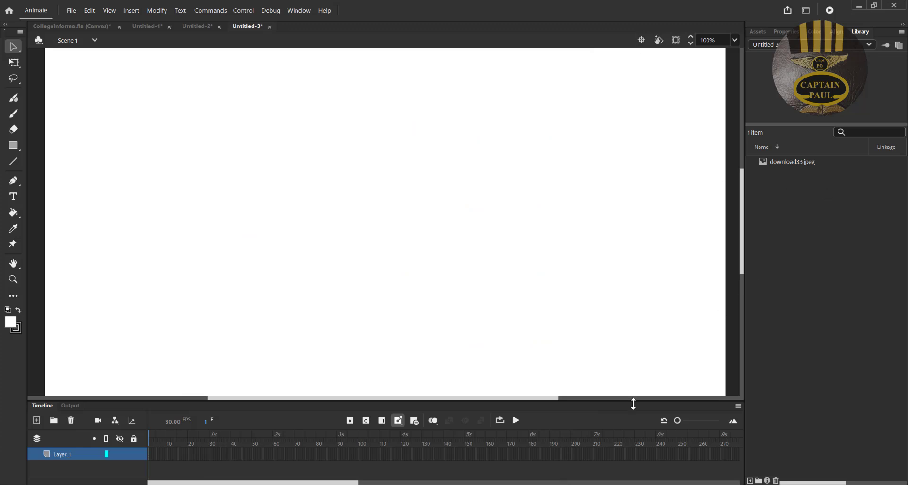
Step: Set the stage zoom to 50%
left_click(683, 421)
left_click_drag(685, 421, 688, 420)
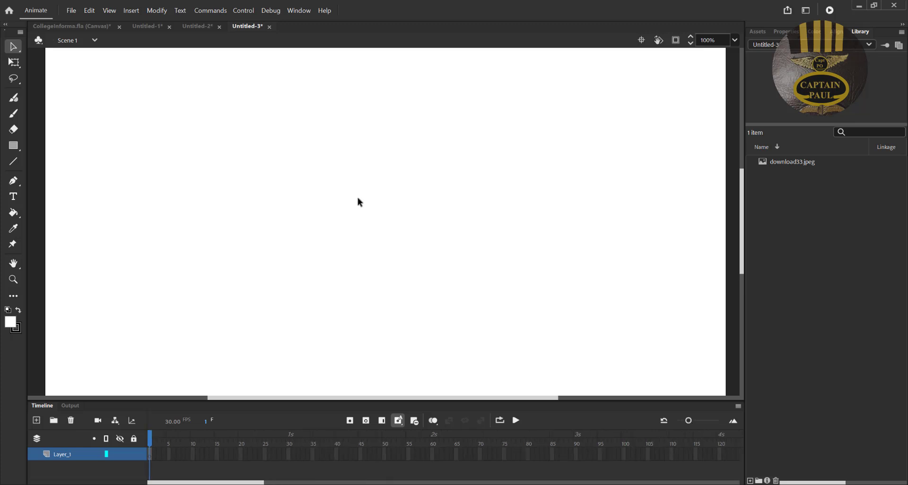
left_click(707, 41)
type("15")
type("0")
key("BackSpace")
key("BackSpace")
key("BackSpace")
type("50")
key("Return")
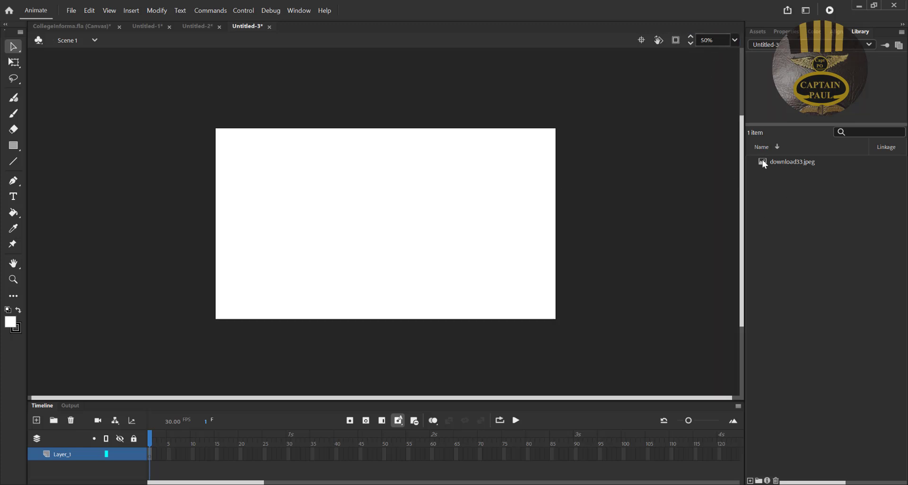
Step: Drag download33.jpeg from the Library onto the stage and shift it left toward the centre
left_click_drag(762, 162, 500, 246)
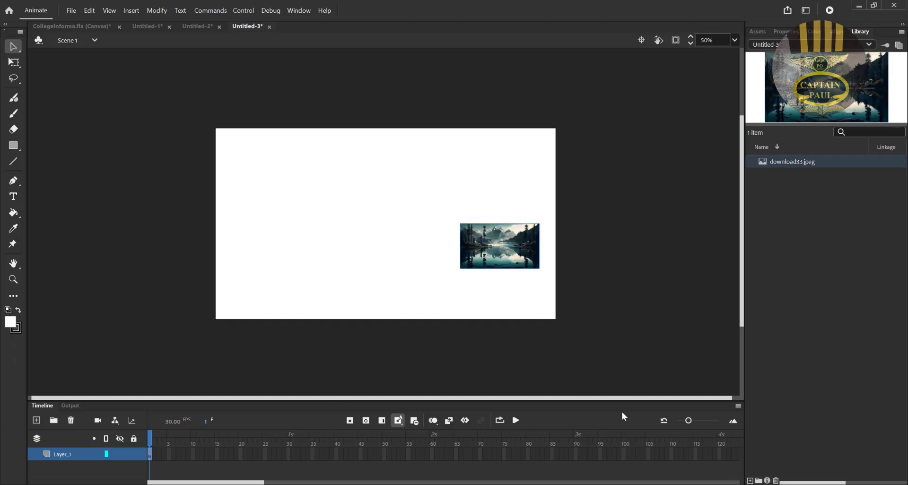
left_click_drag(690, 421, 699, 420)
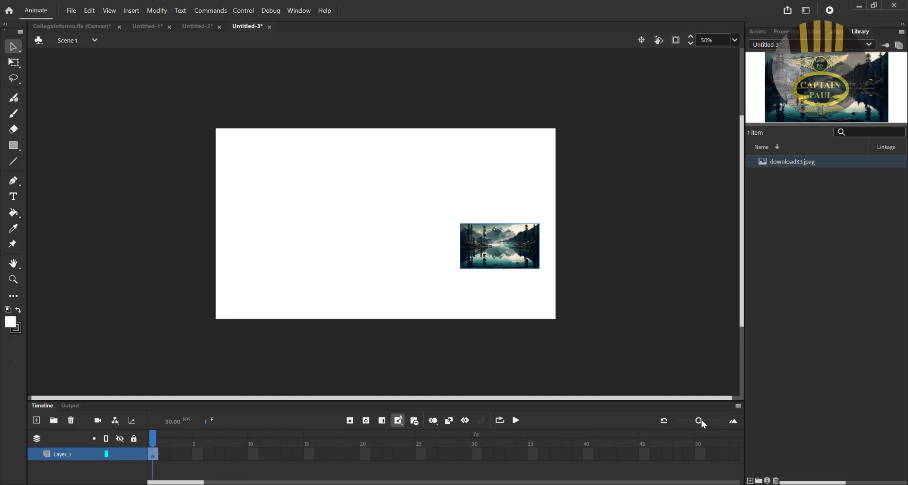
left_click_drag(695, 423, 696, 420)
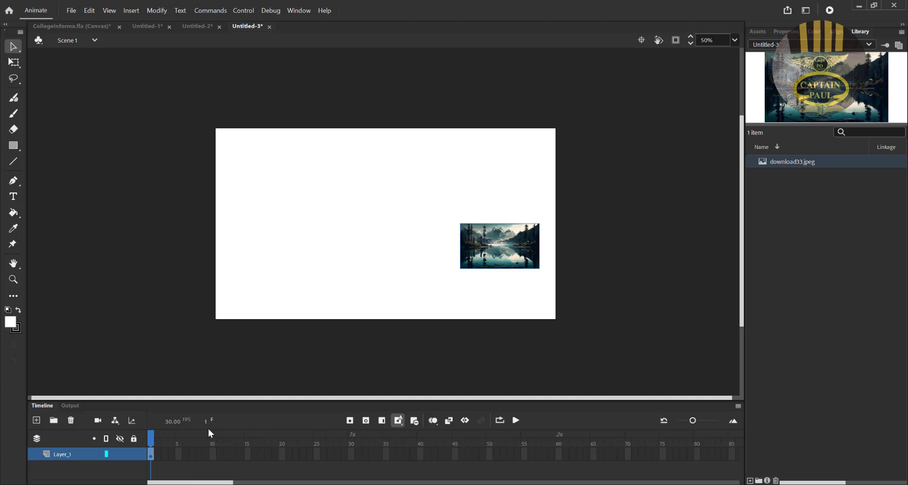
left_click_drag(487, 260, 425, 266)
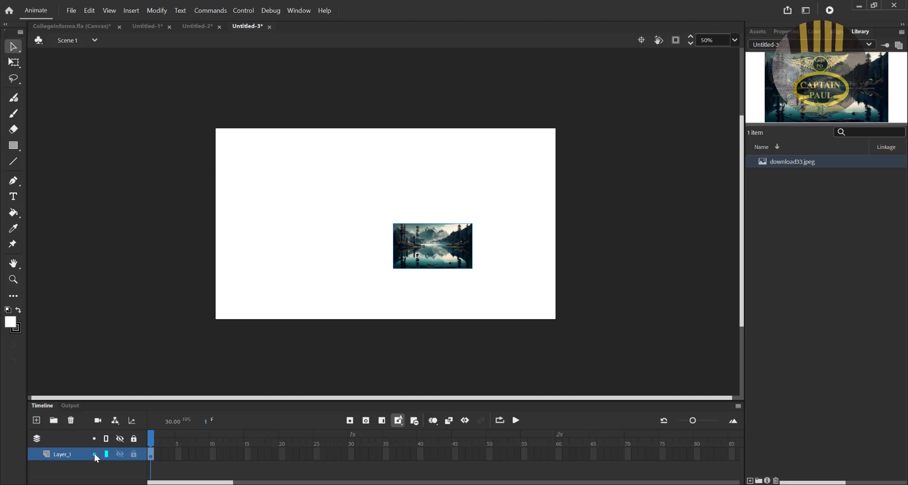
Step: Rename the Layer_1 layer to bg
double_click(61, 454)
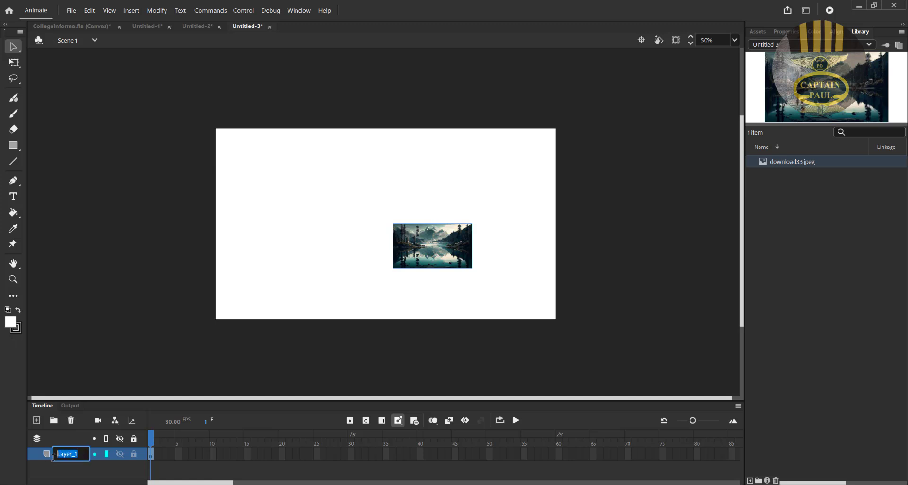
type("bg")
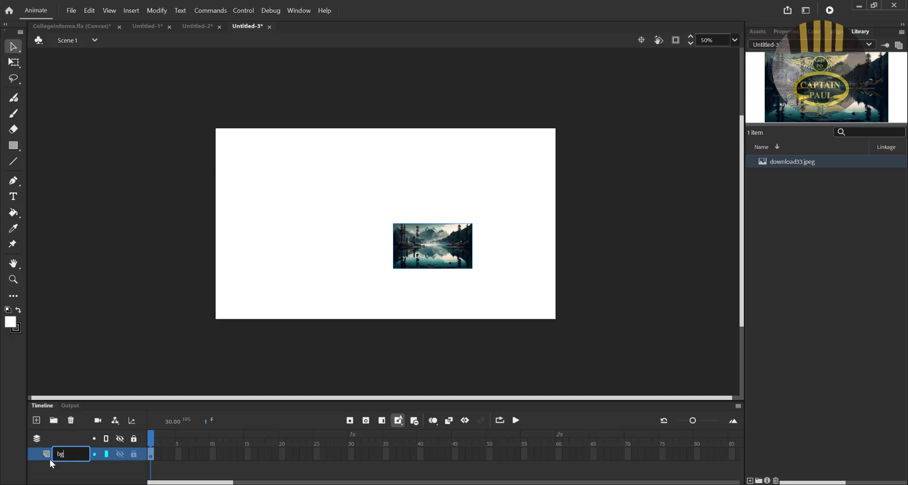
key("Return")
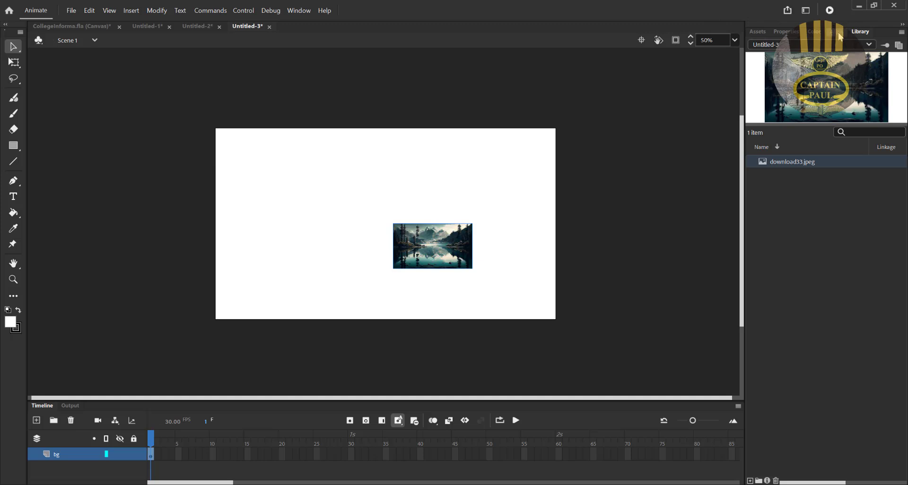
Step: Check the image's properties and view the Document Settings, closing them unchanged
left_click(785, 32)
key("ctrl+z")
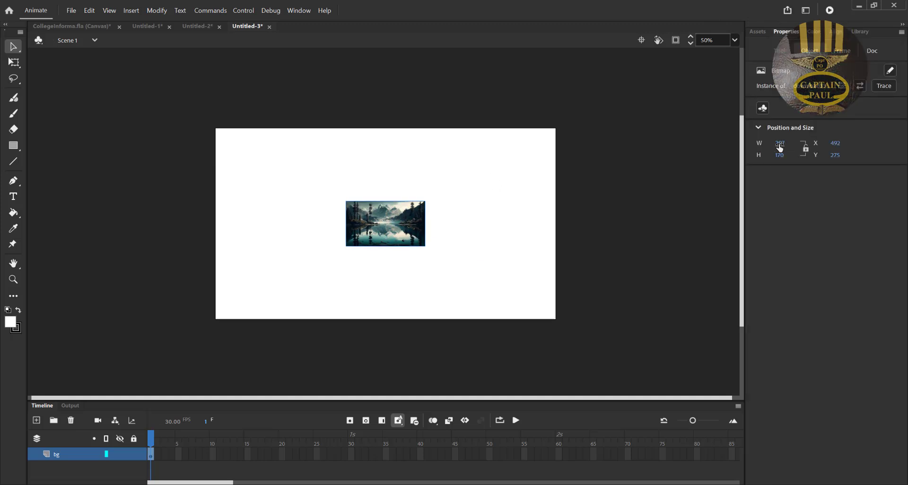
left_click(779, 147)
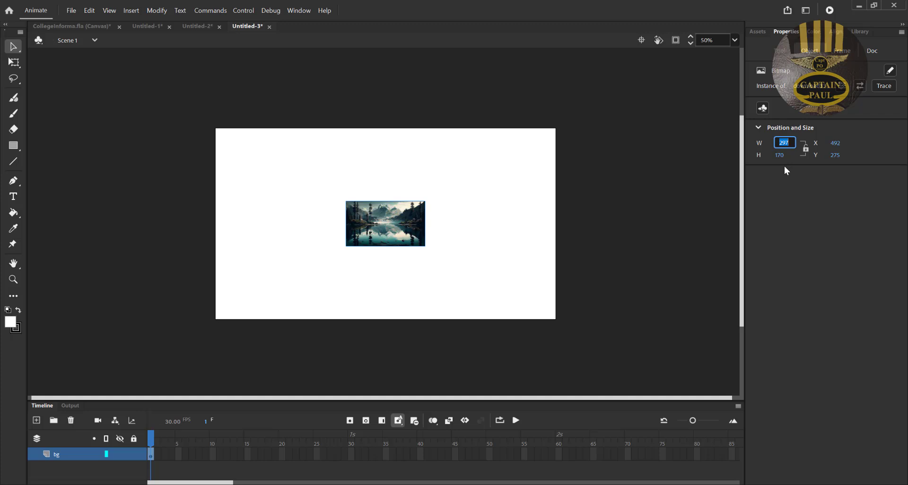
left_click(494, 181)
right_click(492, 165)
left_click(529, 321)
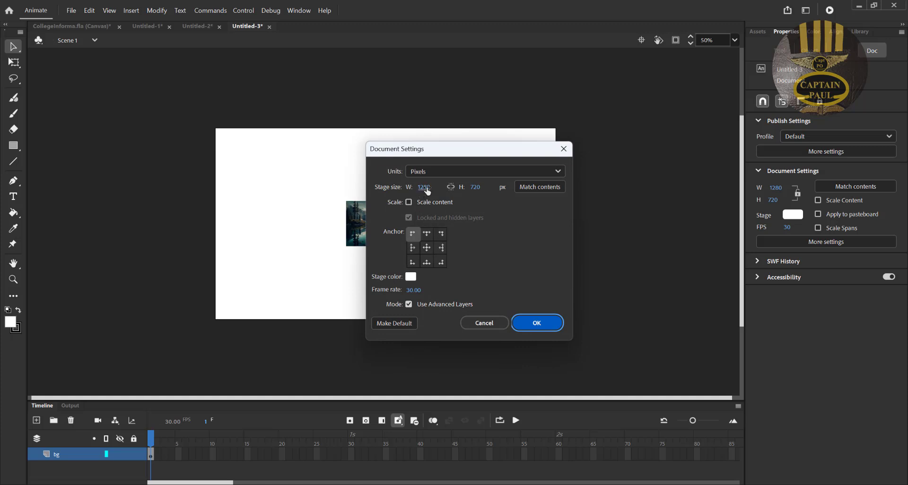
left_click(564, 148)
Step: Set the lake image's width to 1280 and height to 720 pixels
left_click(397, 233)
left_click(783, 146)
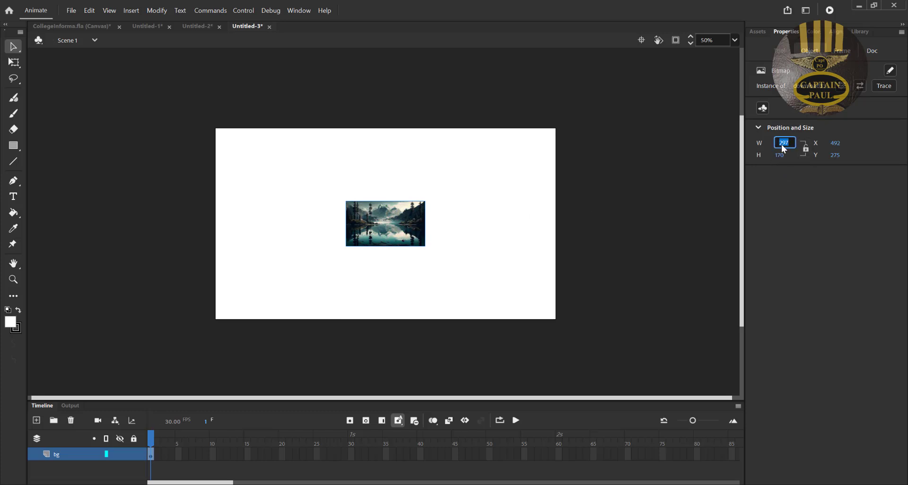
type("1280")
left_click(782, 155)
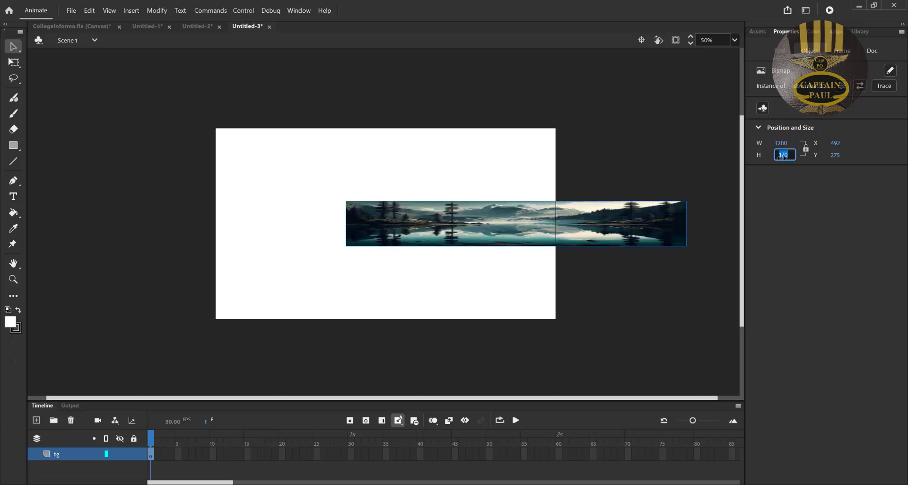
type("720")
key("Return")
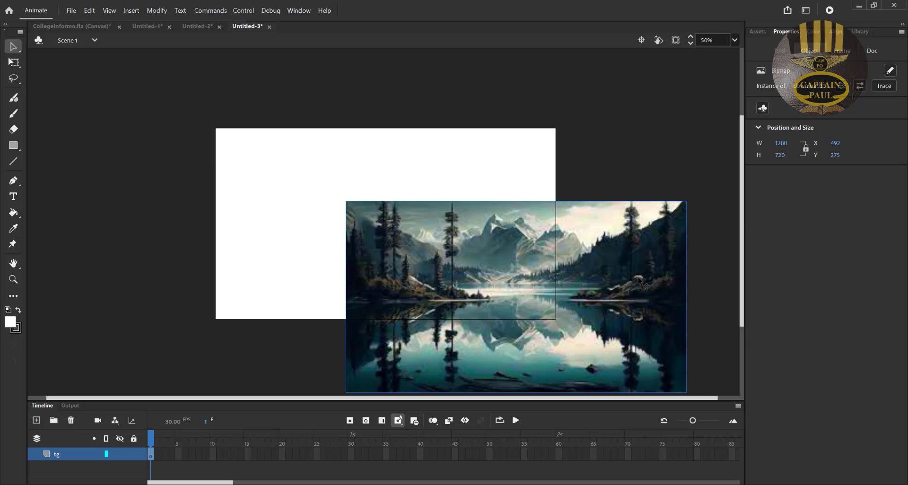
Step: Align the lake image to the stage's horizontal and vertical centres
left_click(835, 33)
left_click(775, 58)
left_click(828, 58)
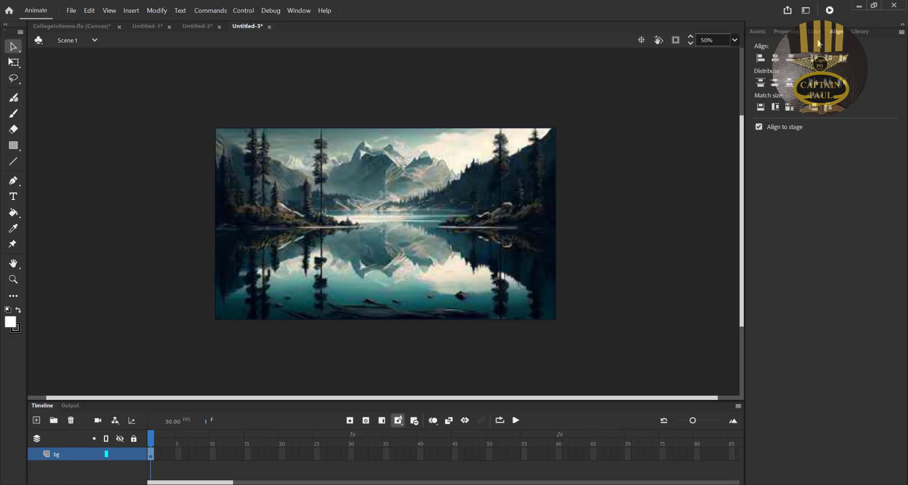
Step: Set the stage zoom to 10%
left_click(707, 41)
key("BackSpace")
key("BackSpace")
type("10")
key("Return")
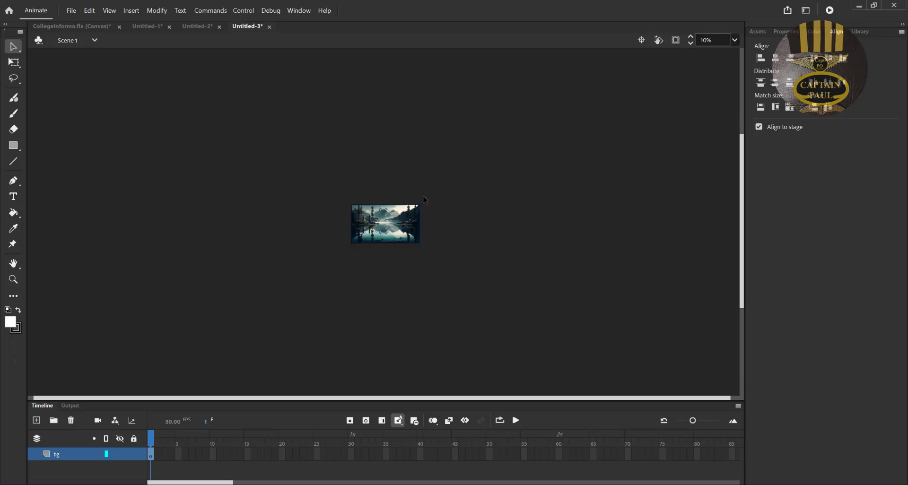
Step: Set zoom to 20% and place a copy of the lake image to its right
left_click(705, 41)
left_click_drag(705, 41, 695, 44)
key("Return")
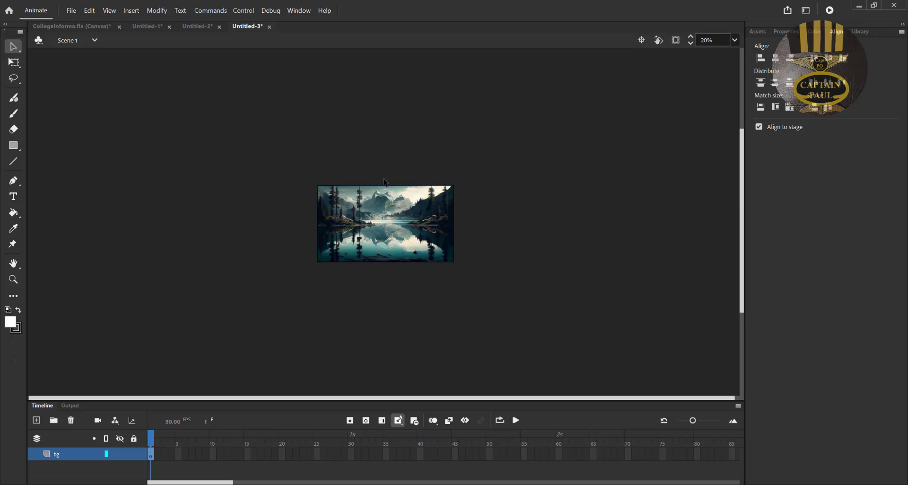
left_click_drag(278, 152, 507, 292)
left_click(388, 217)
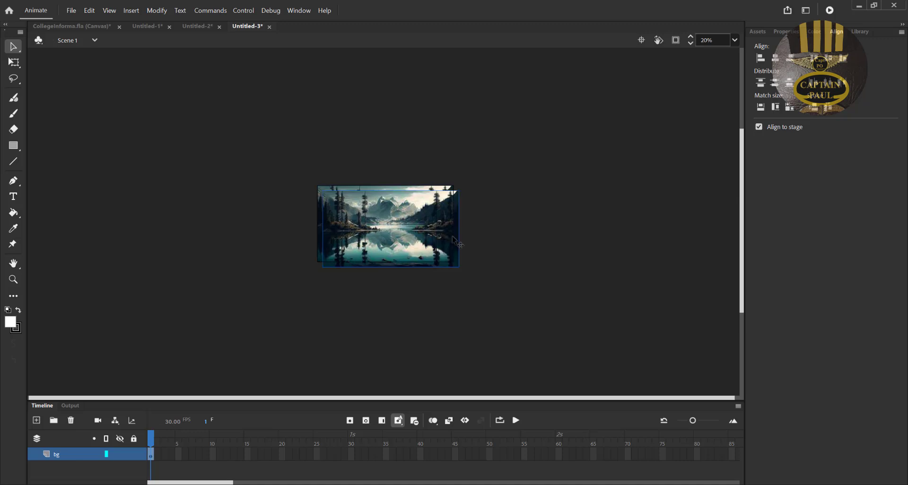
left_click_drag(400, 233, 531, 227)
Step: Select both lake images and copy them further right along the row
left_click_drag(318, 162, 600, 263)
left_click_drag(304, 154, 641, 302)
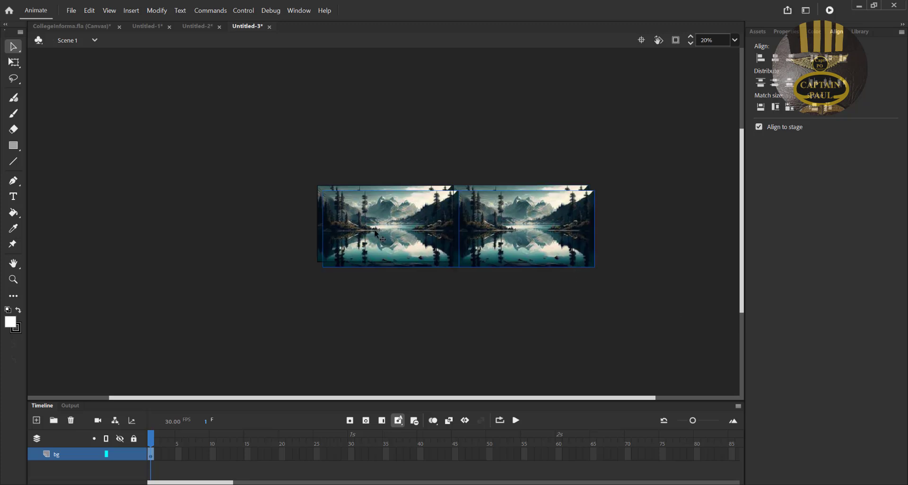
left_click_drag(376, 235, 645, 232)
left_click_drag(594, 398, 704, 398)
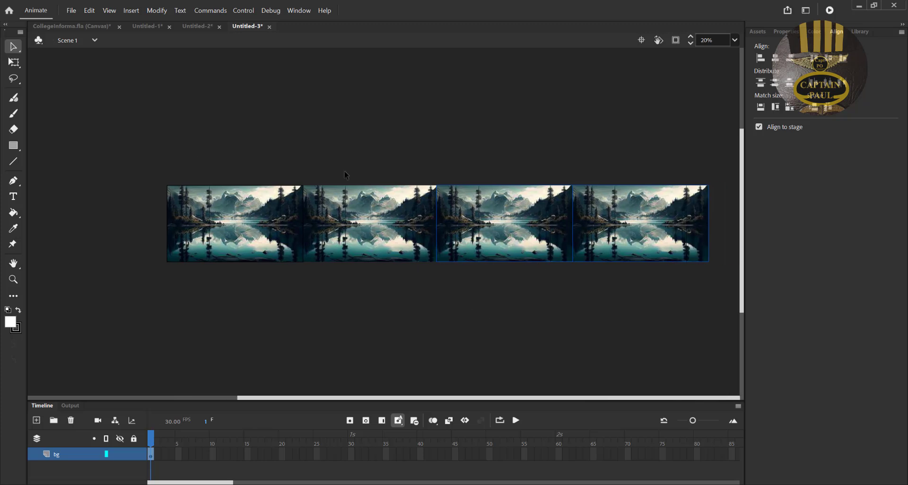
Step: Duplicate the row of lake images with Ctrl+D and move the duplicates to extend it rightward
left_click_drag(157, 143, 696, 291)
key("ctrl+d")
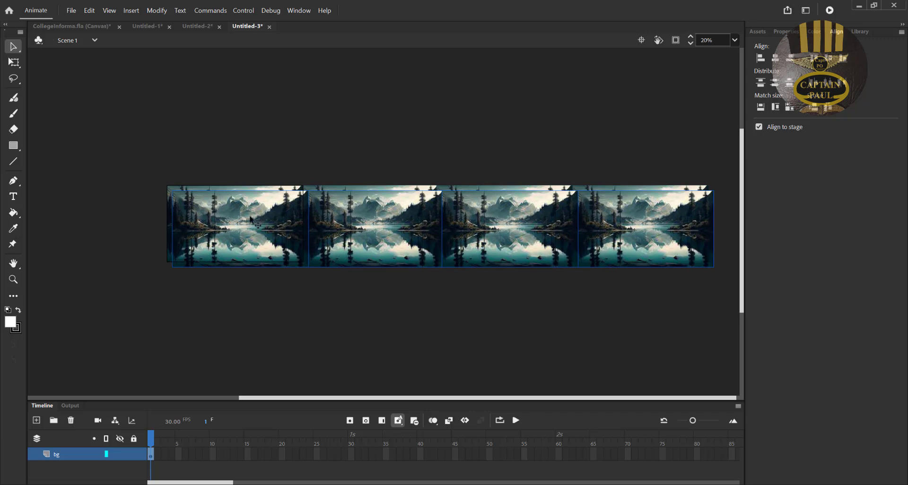
left_click_drag(237, 224, 767, 220)
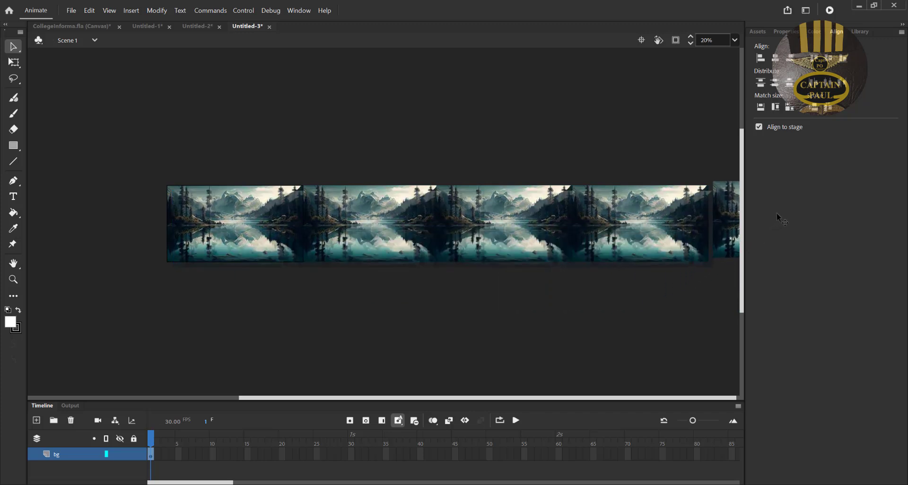
left_click_drag(777, 213, 773, 217)
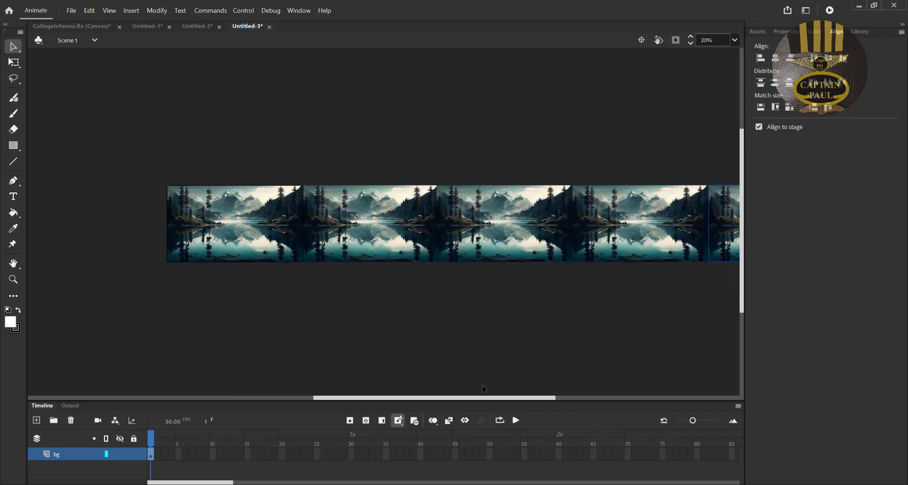
left_click_drag(481, 397, 580, 408)
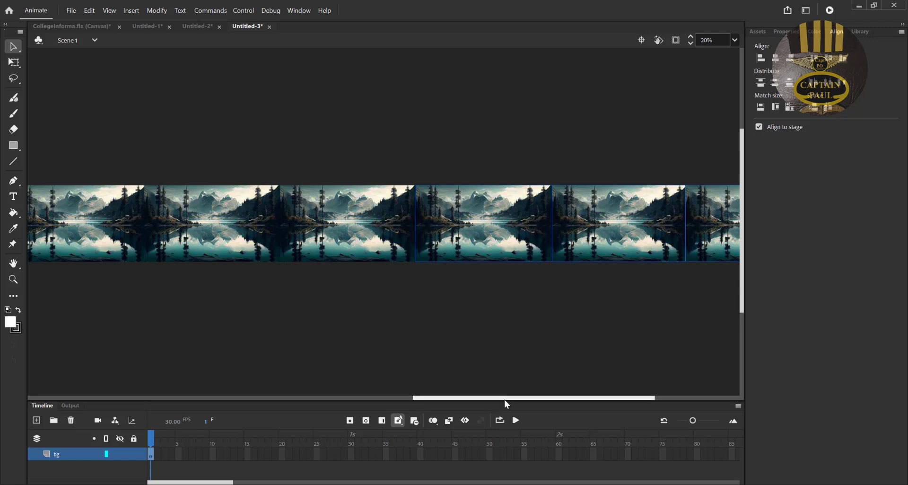
Step: Select all the lake images, view their context menu, then deselect them
key("ctrl+a")
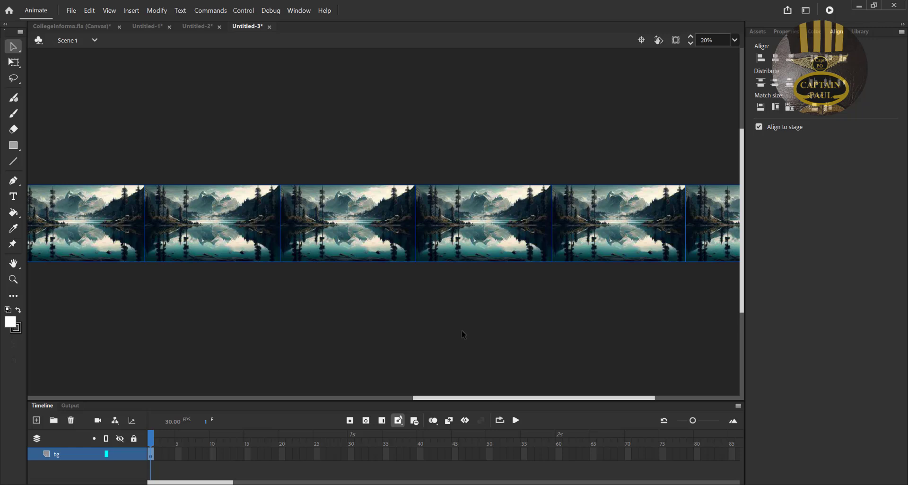
right_click(462, 236)
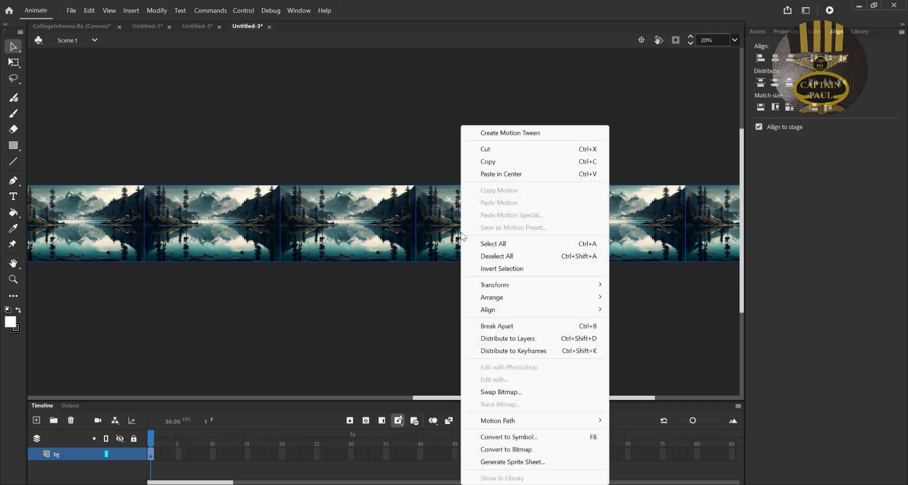
left_click(350, 319)
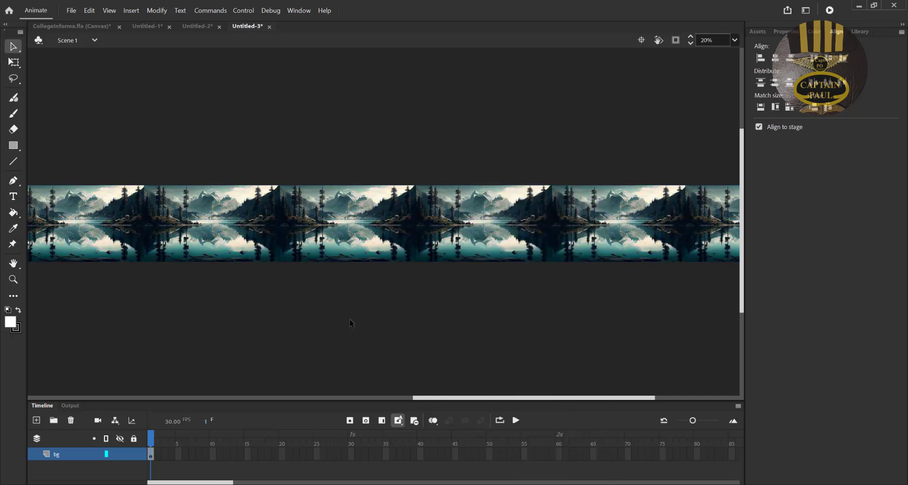
key("ctrl+a")
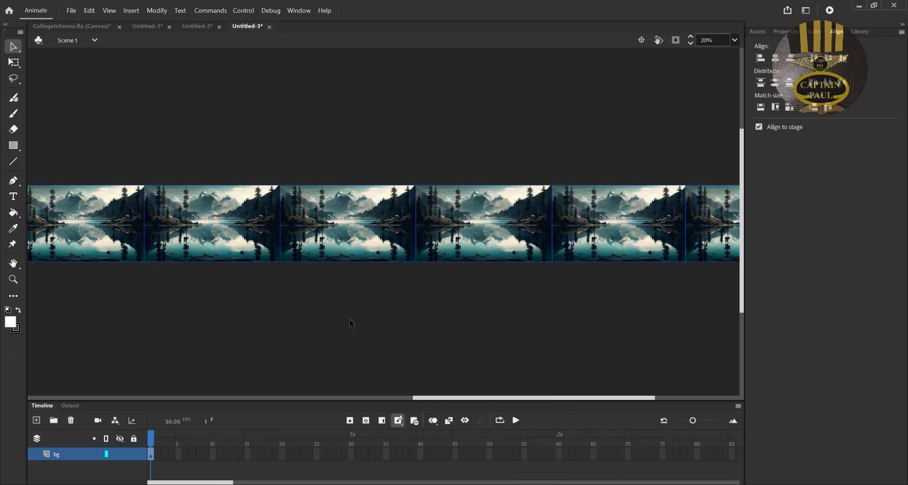
left_click(350, 318)
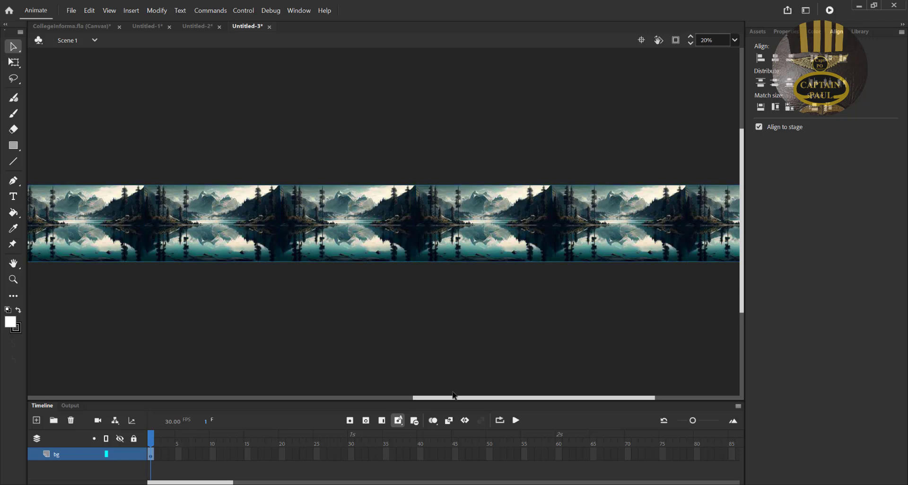
left_click_drag(453, 398, 331, 400)
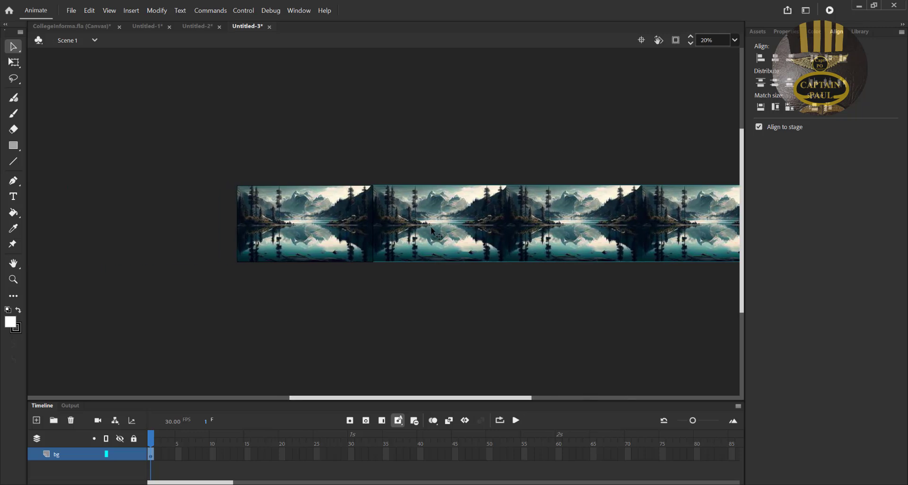
Step: Snap the right-hand group of lake copies flush against the strip and check the Modify menu
left_click(297, 162)
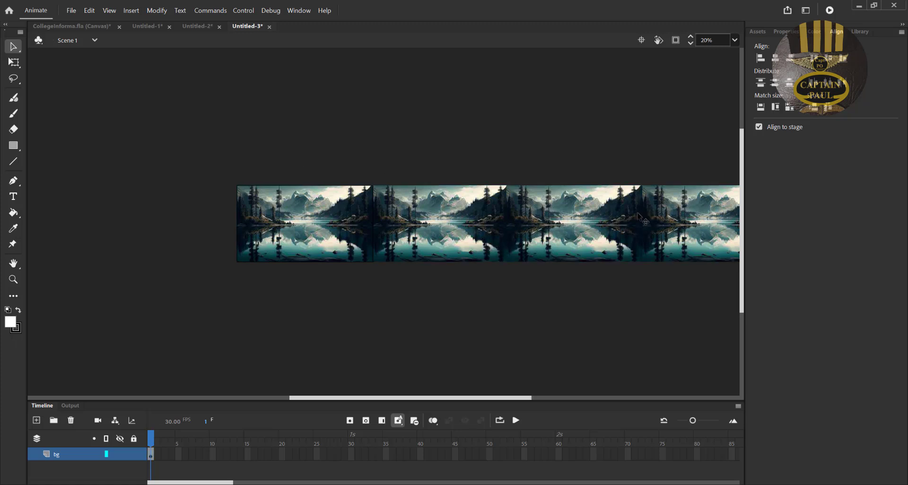
left_click(397, 205)
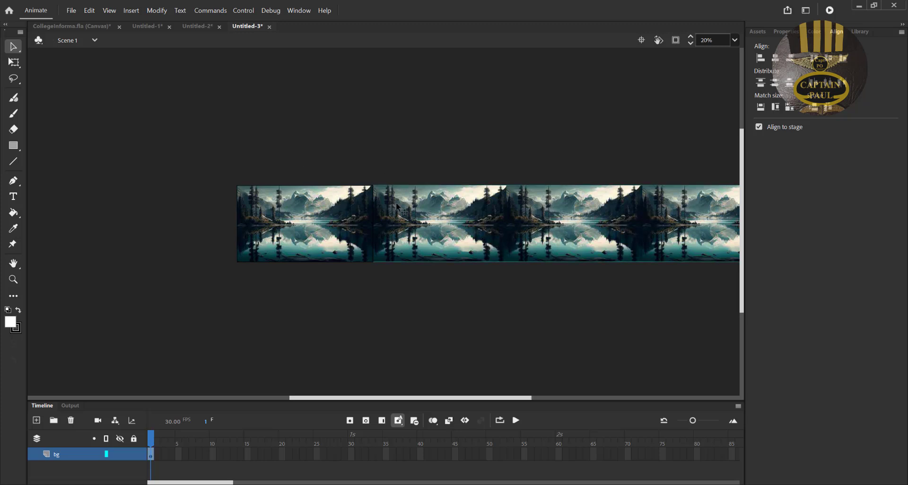
mouse_move(418, 208)
left_mouse_down()
mouse_move(441, 209)
mouse_move(419, 207)
left_mouse_up()
left_click(160, 11)
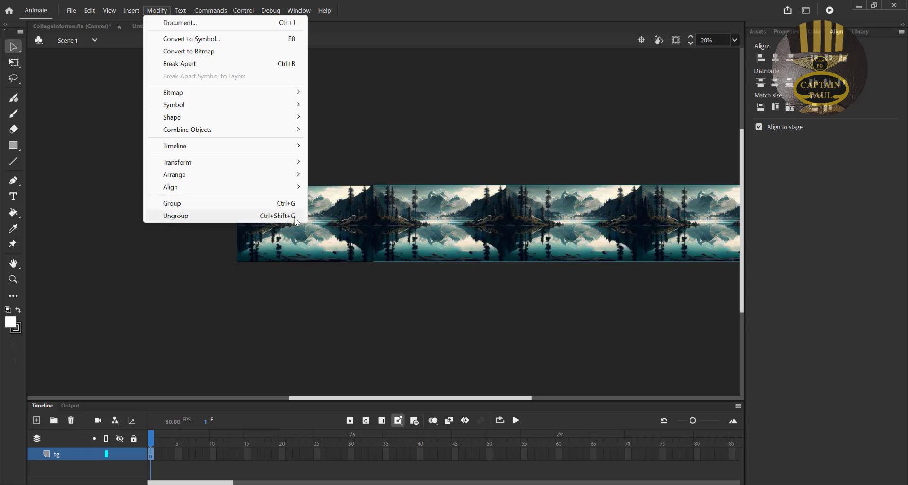
left_click(477, 329)
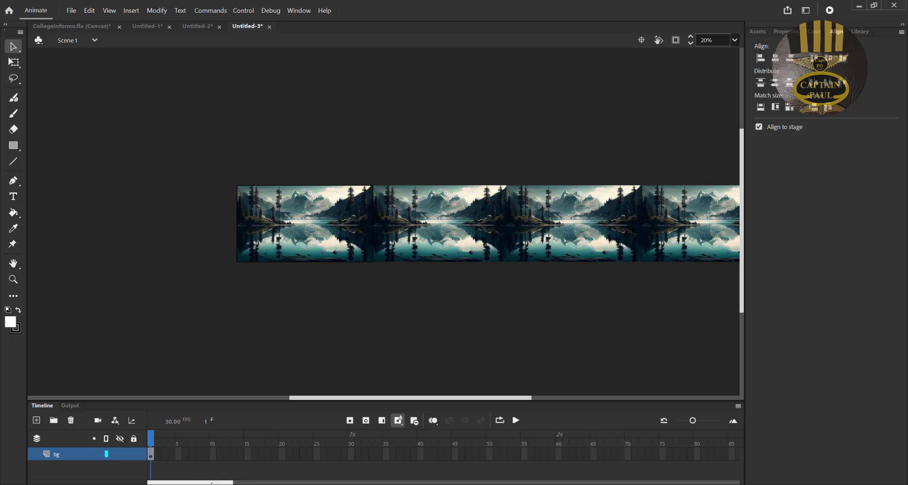
Step: Extend the bg layer to frame 500 with Insert Frame
left_click_drag(225, 483, 693, 482)
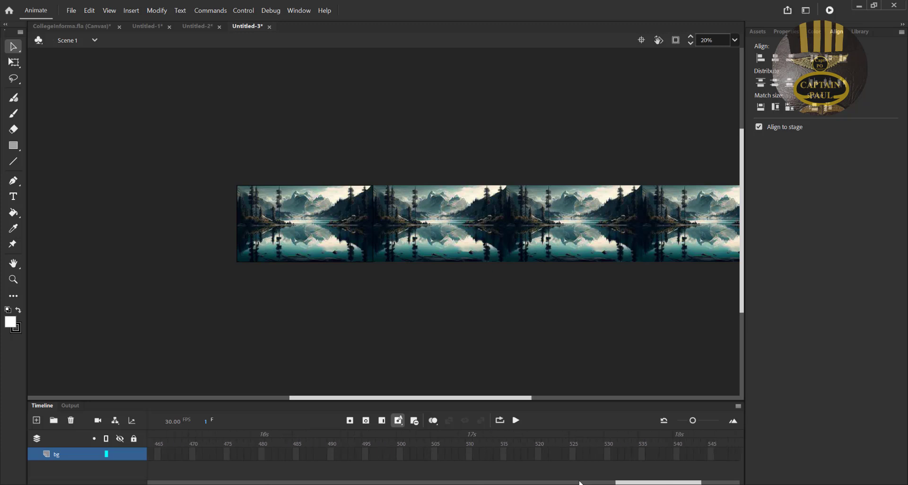
left_click(401, 455)
right_click(401, 455)
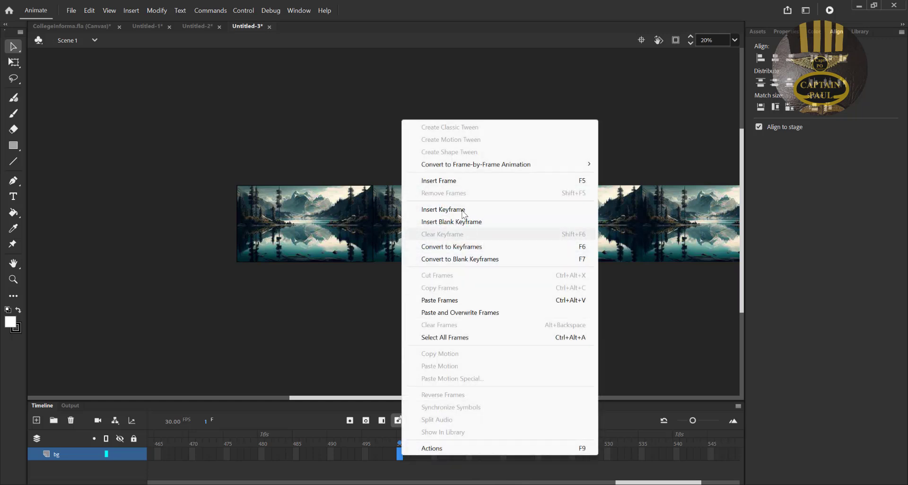
left_click(582, 184)
left_click(260, 468)
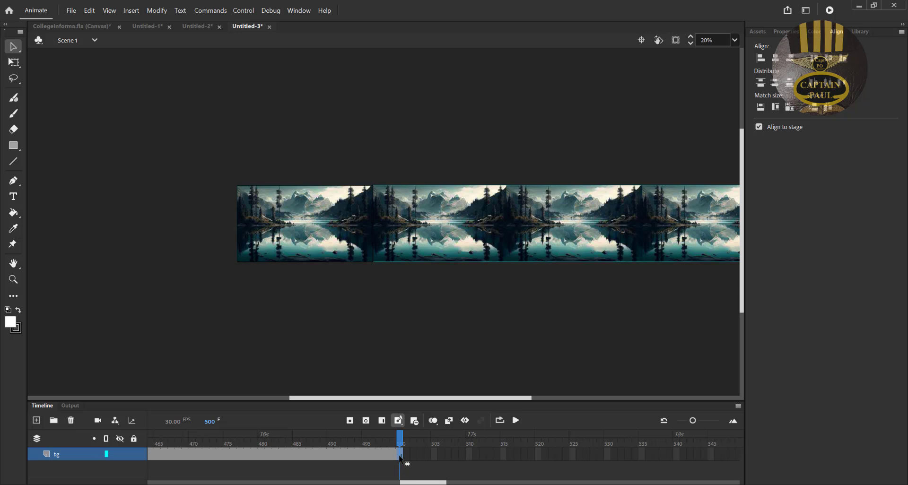
Step: Convert frame 500 on bg to a keyframe and slide the lake strip far left
mouse_move(401, 438)
left_mouse_down()
mouse_move(331, 442)
mouse_move(400, 442)
left_mouse_up()
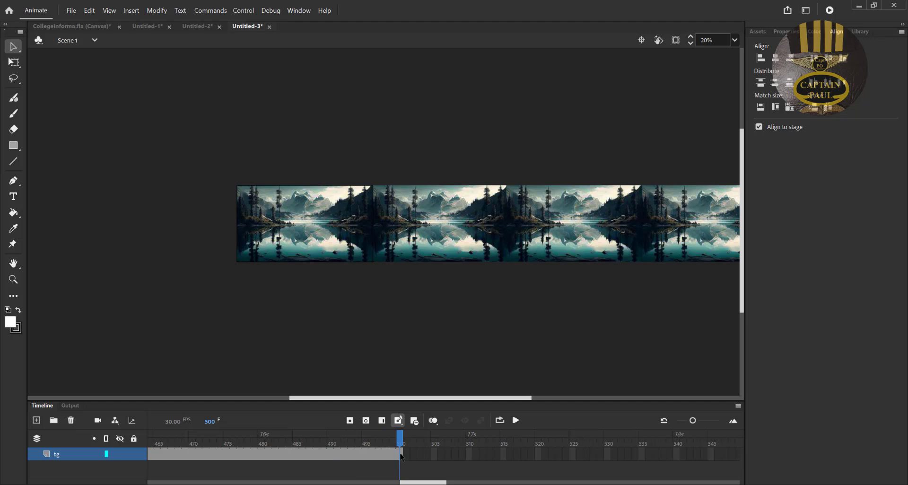
right_click(401, 456)
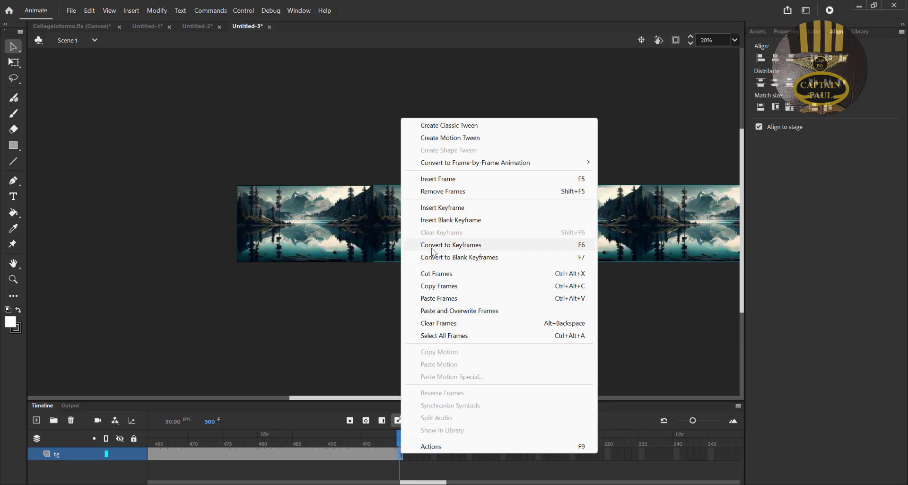
left_click(584, 249)
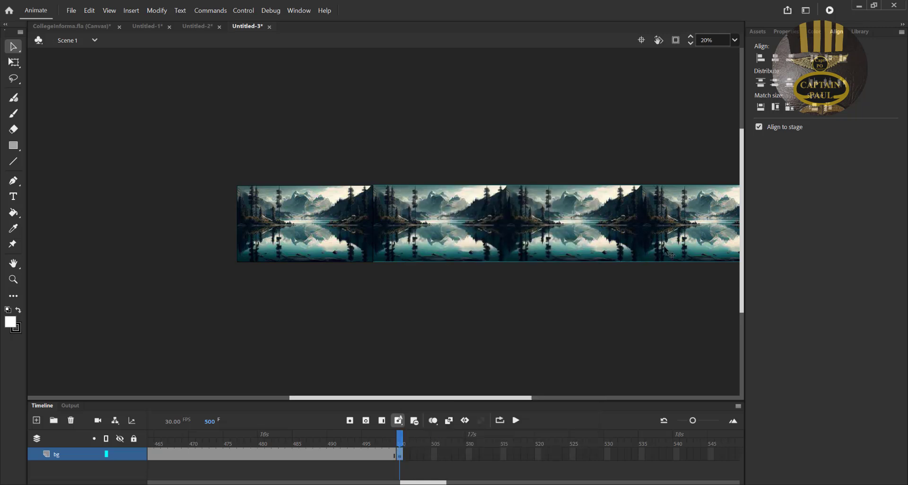
left_click_drag(699, 240, 286, 239)
left_click_drag(591, 233, 334, 215)
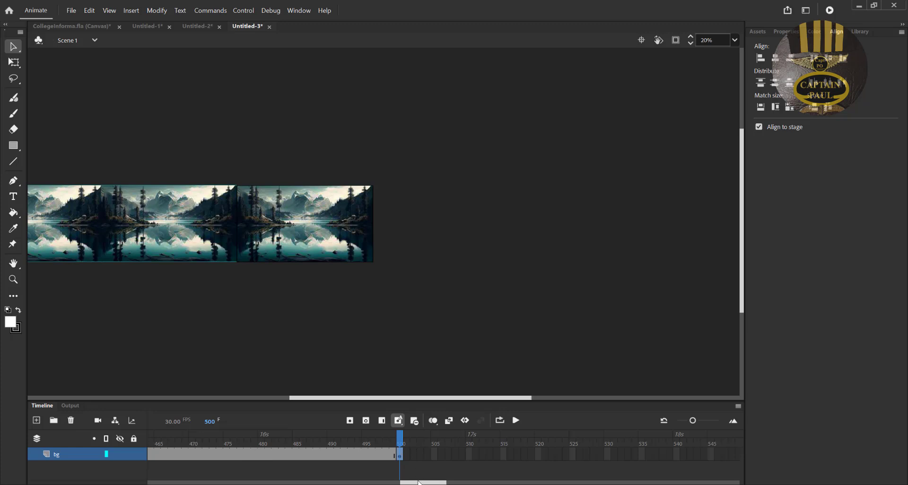
left_click_drag(416, 482, 363, 483)
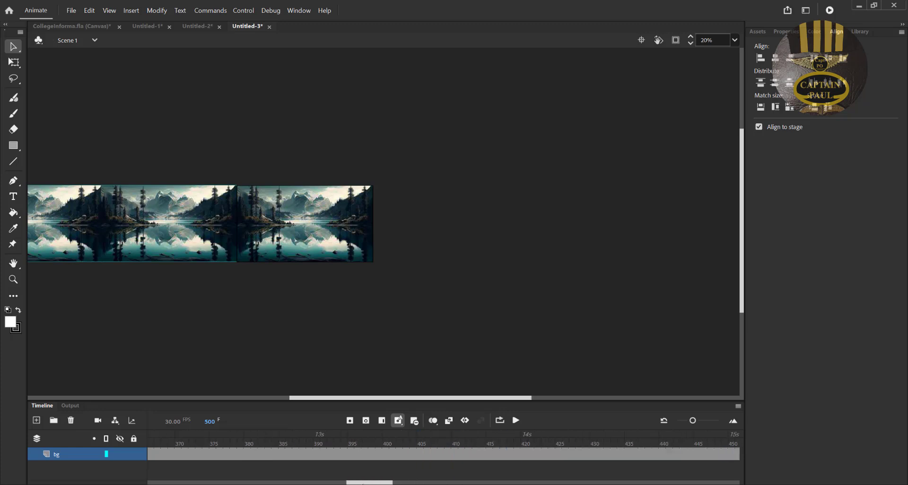
Step: Add a classic tween to the bg layer span, converting the background to a symbol
right_click(464, 458)
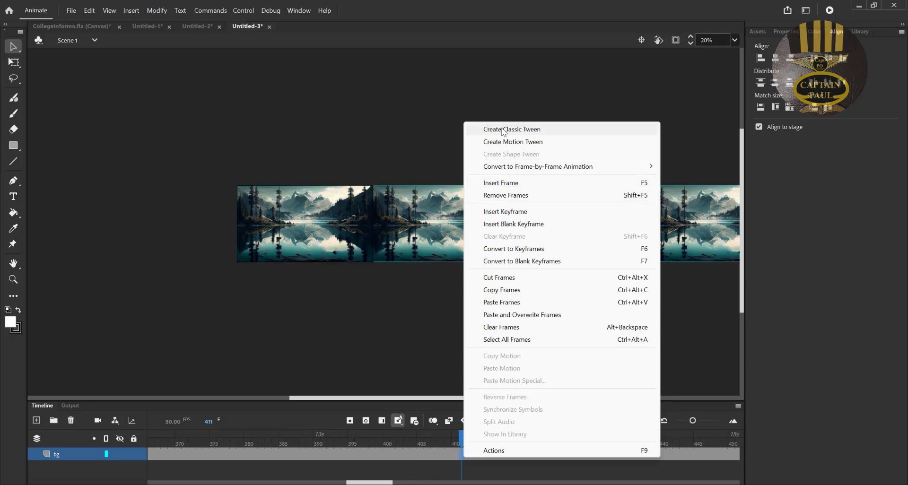
left_click(524, 132)
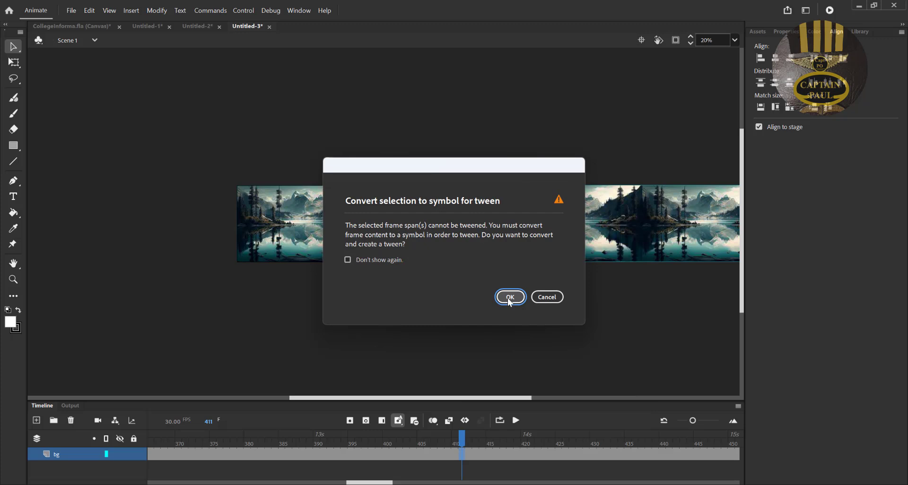
left_click(509, 302)
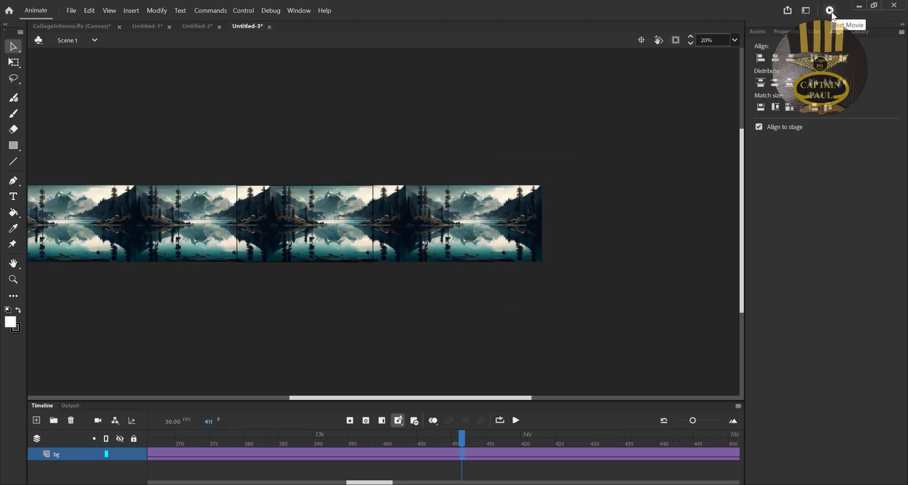
Step: Preview the scrolling lake background as a maximized SWF, then close the player
left_click(830, 12)
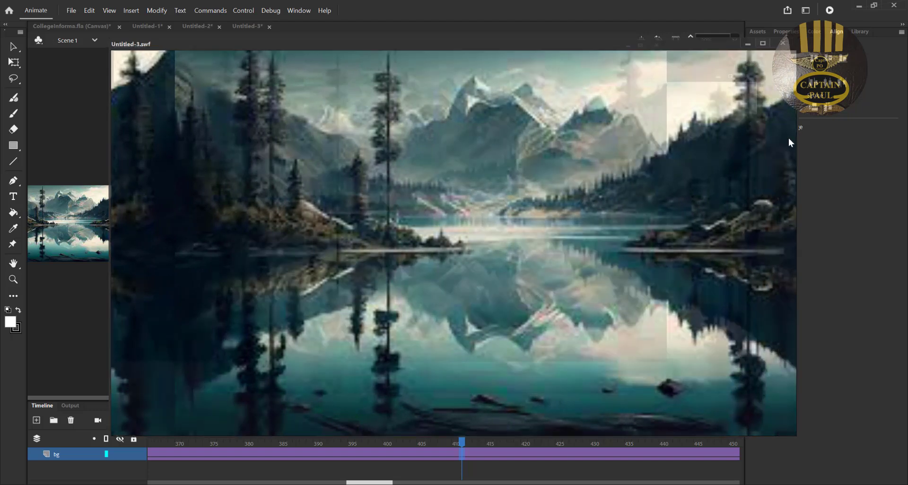
key("super+Up")
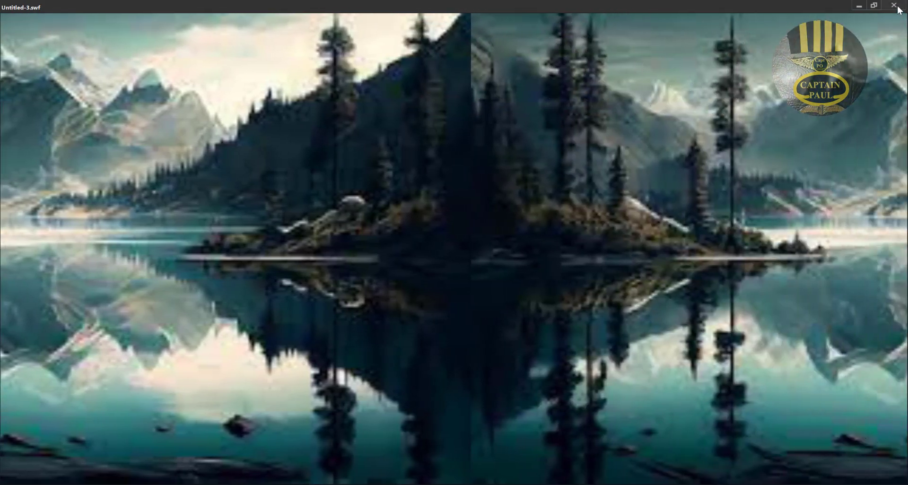
left_click(893, 5)
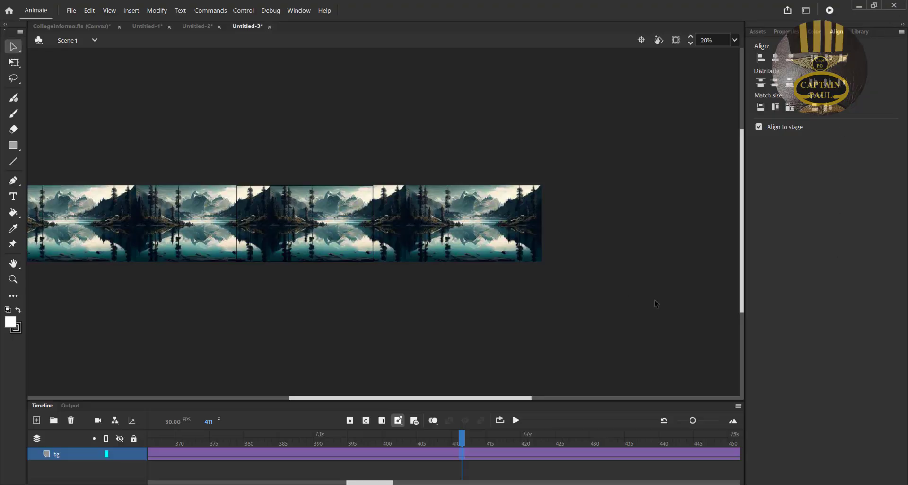
Step: Open the Assets panel and scroll through the ready-made animated assets
left_click(756, 31)
scroll(904, 192, "up", 2)
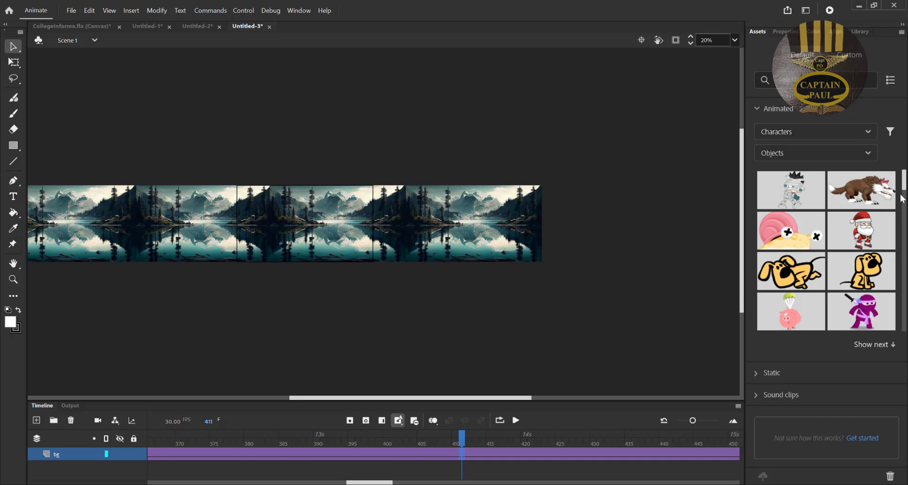
left_click_drag(903, 187, 906, 219)
scroll(790, 227, "up", 4)
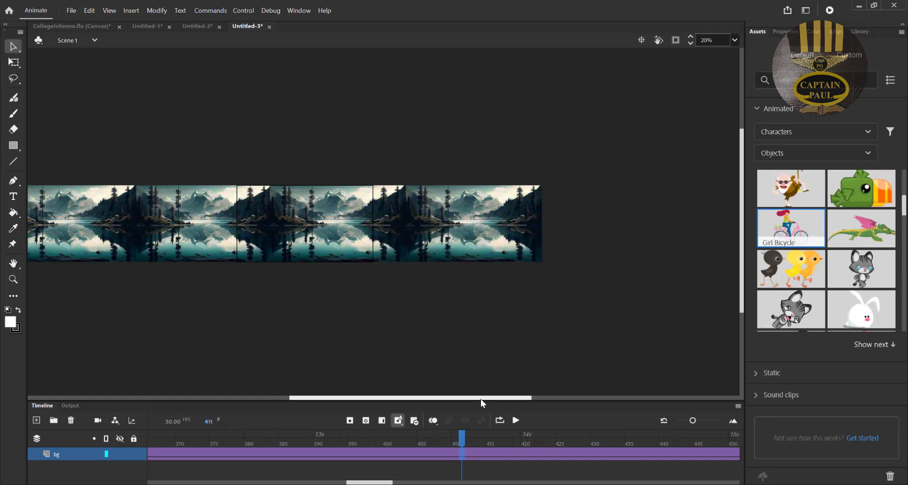
left_click_drag(480, 400, 479, 399)
Step: Rewind to frame 1, lock bg, and drop the Girl Bicycle character onto the lake scene
left_click_drag(462, 442, 145, 442)
left_click_drag(350, 482, 163, 482)
left_click(150, 455)
left_click(135, 454)
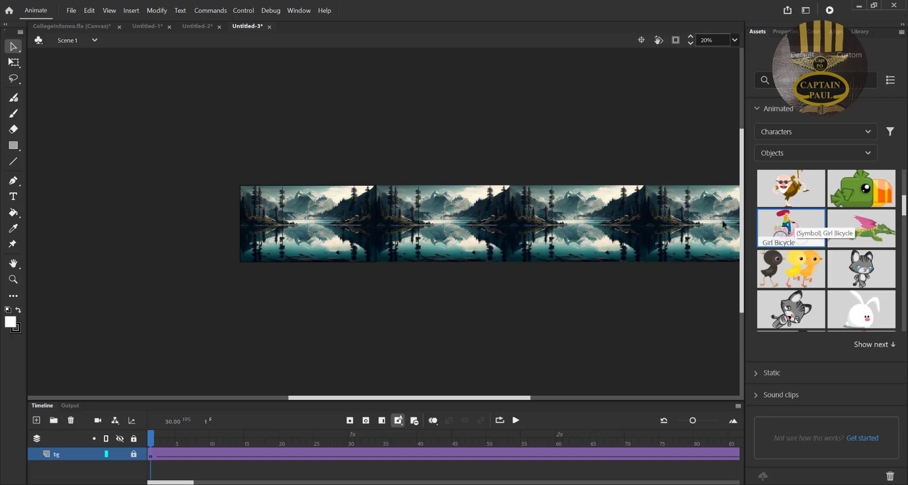
left_click_drag(795, 225, 370, 225)
left_click_drag(313, 228, 312, 228)
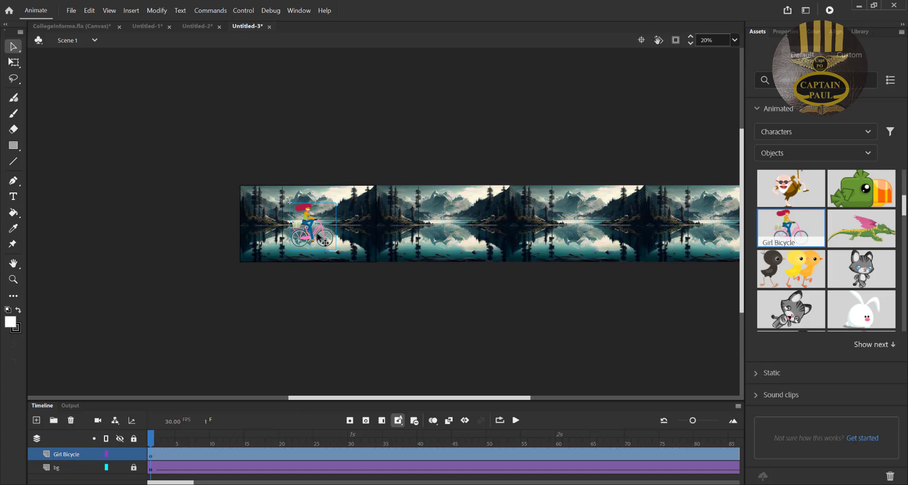
Step: Test the scene with the cycling girl as a maximized SWF, then close the preview
left_click(829, 10)
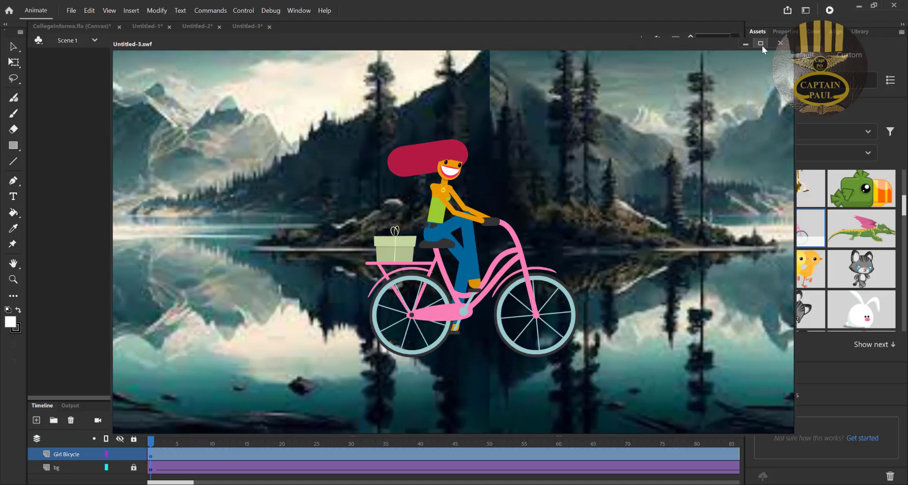
left_click(760, 43)
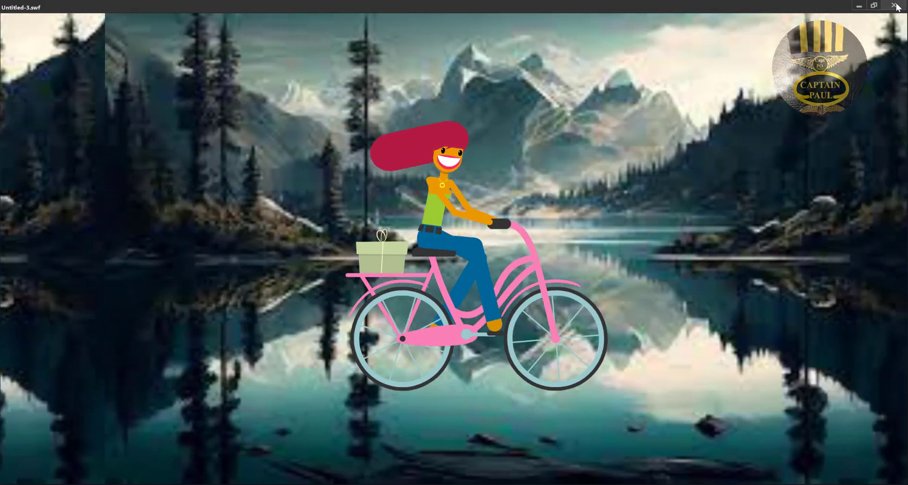
left_click(894, 5)
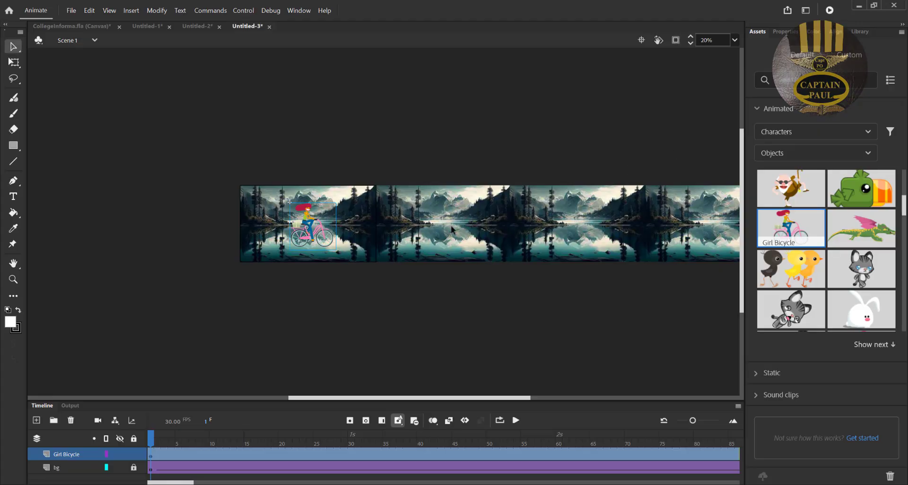
Step: Lower the girl slightly, zoom the stage to 50%, and play the SWF full-screen
left_click_drag(324, 235, 325, 247)
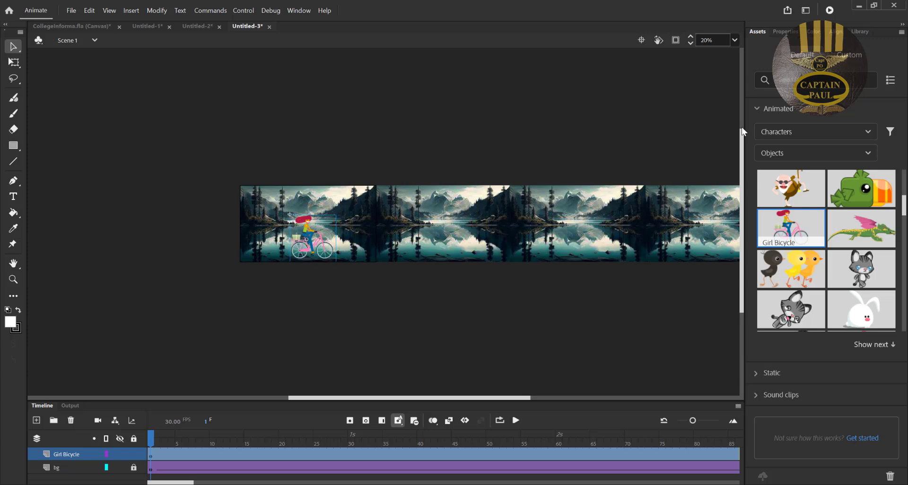
left_click(703, 38)
type("50")
key("Return")
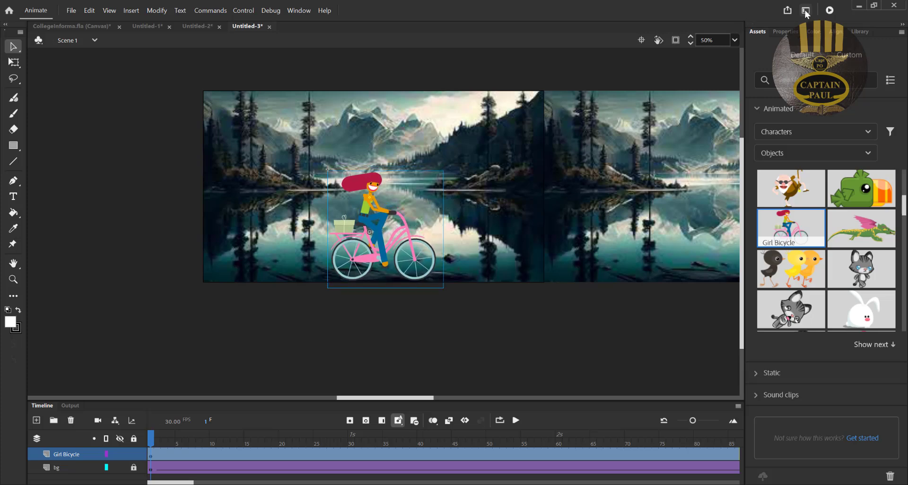
left_click(830, 11)
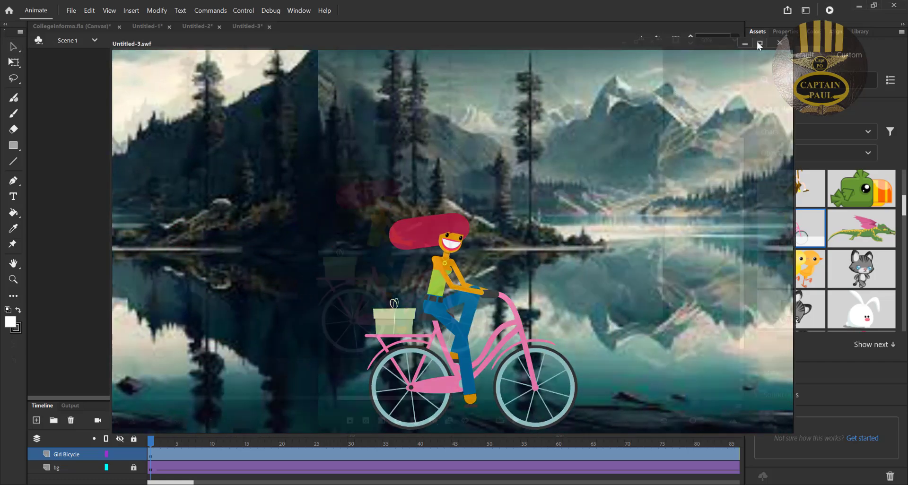
left_click(757, 42)
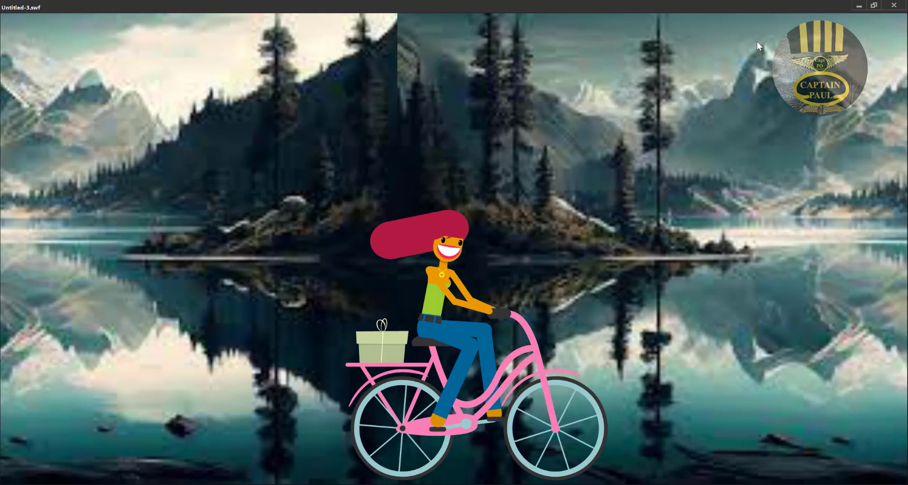